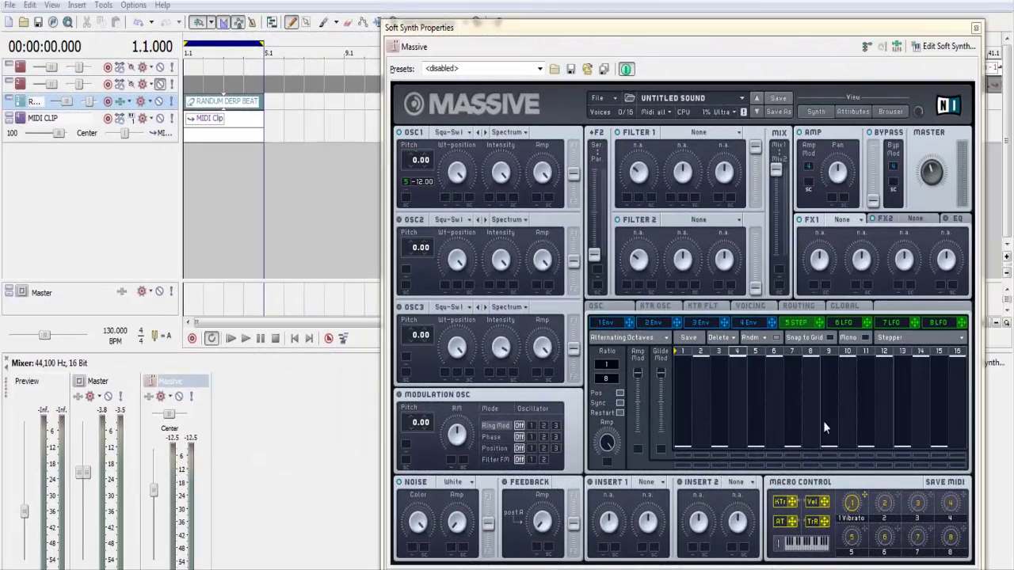
Step: Play the project from the start, check Massive's Global settings and the 5 Step sequencer, and stop playback
left_click(845, 307)
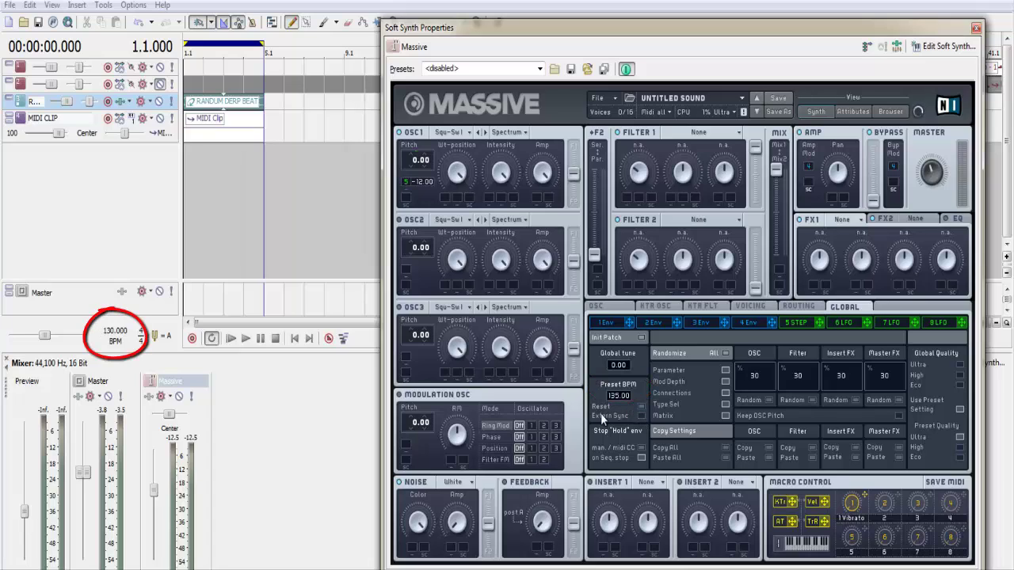
left_click(245, 339)
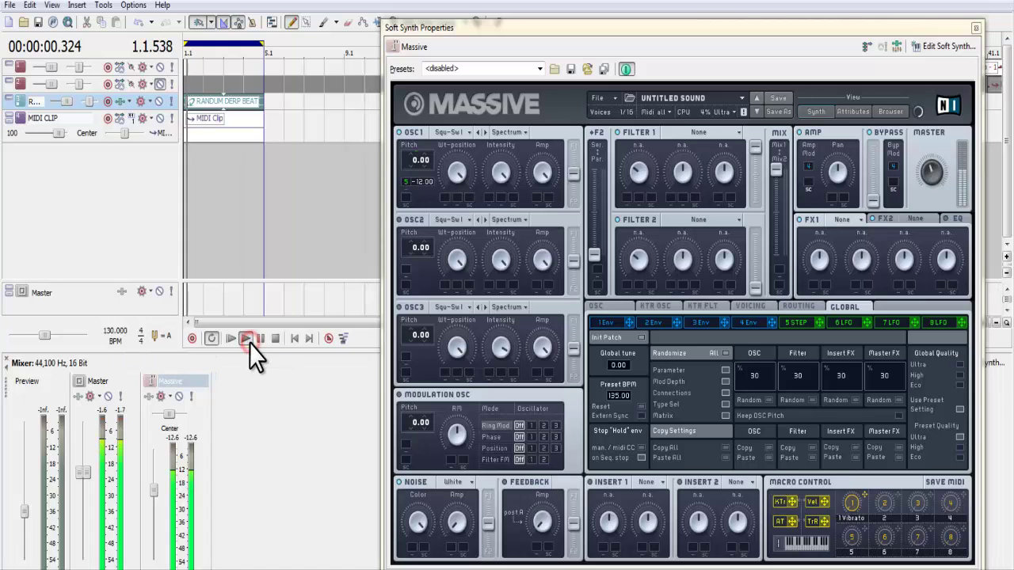
left_click(804, 323)
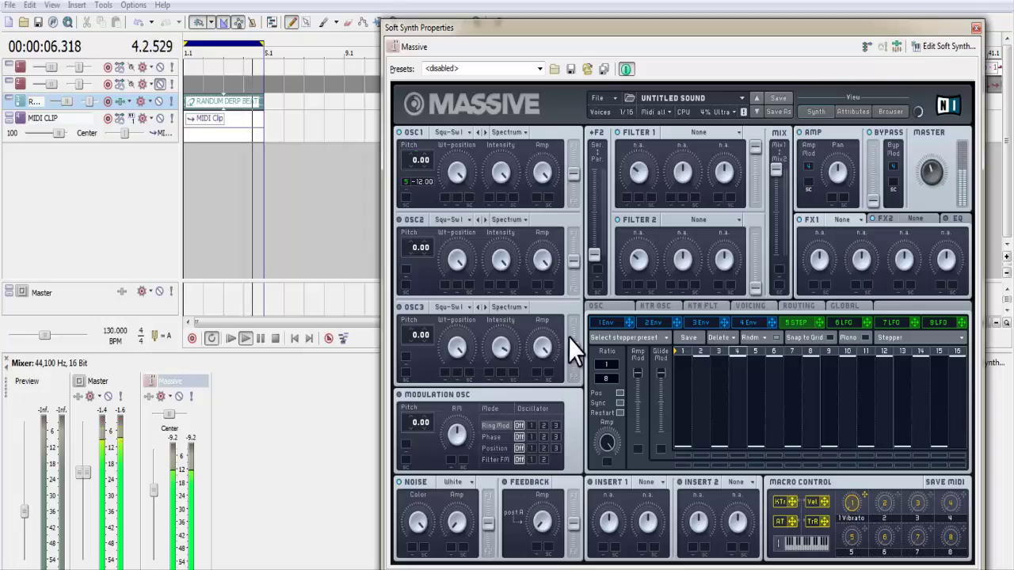
left_click(275, 340)
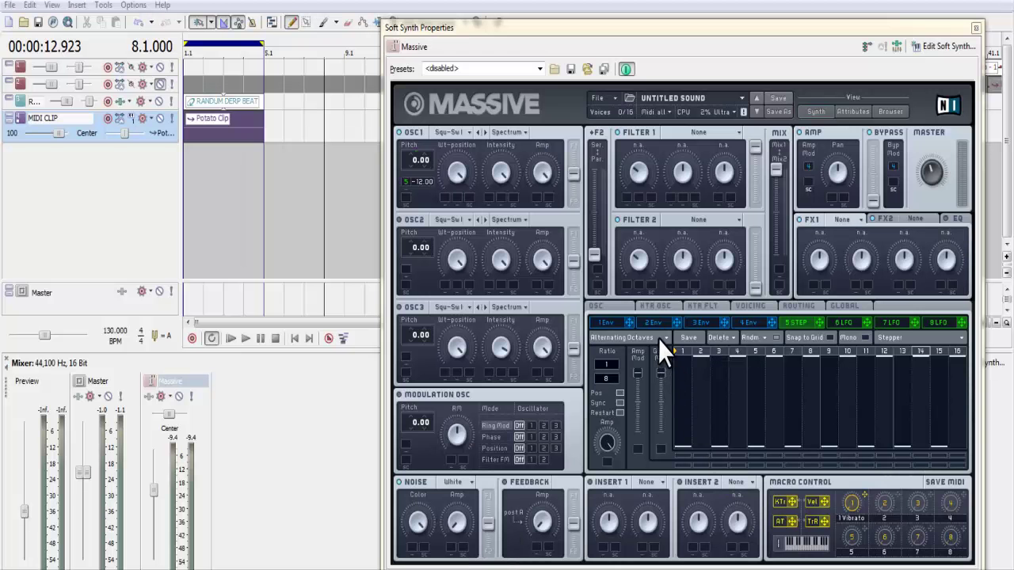
Step: Load the Ascending preset into the 5 Step stepper
left_click(658, 339)
mouse_move(605, 332)
left_click(647, 348)
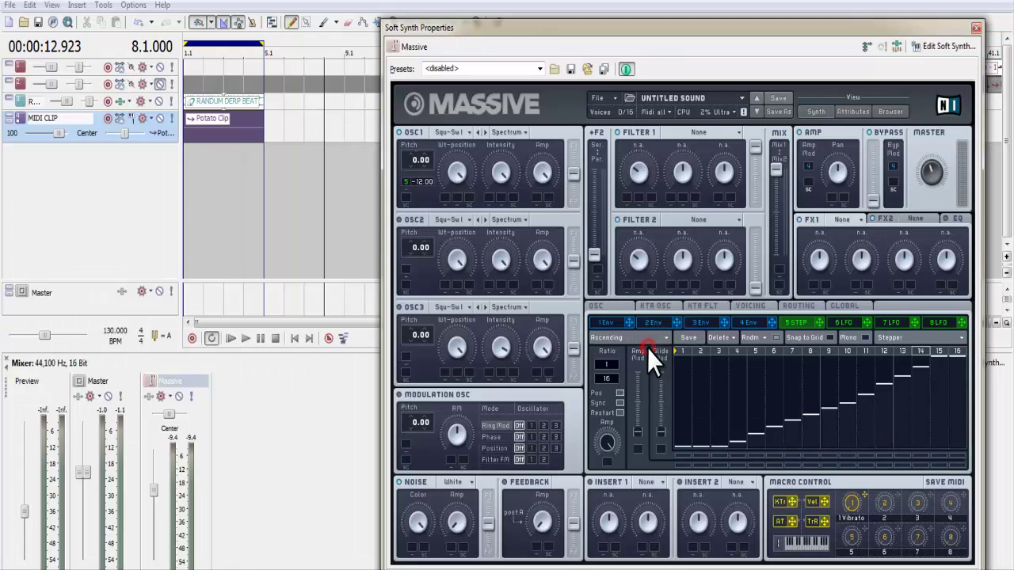
Step: Play the clip and trigger the Global Reset during playback, and stop playback
left_click(834, 305)
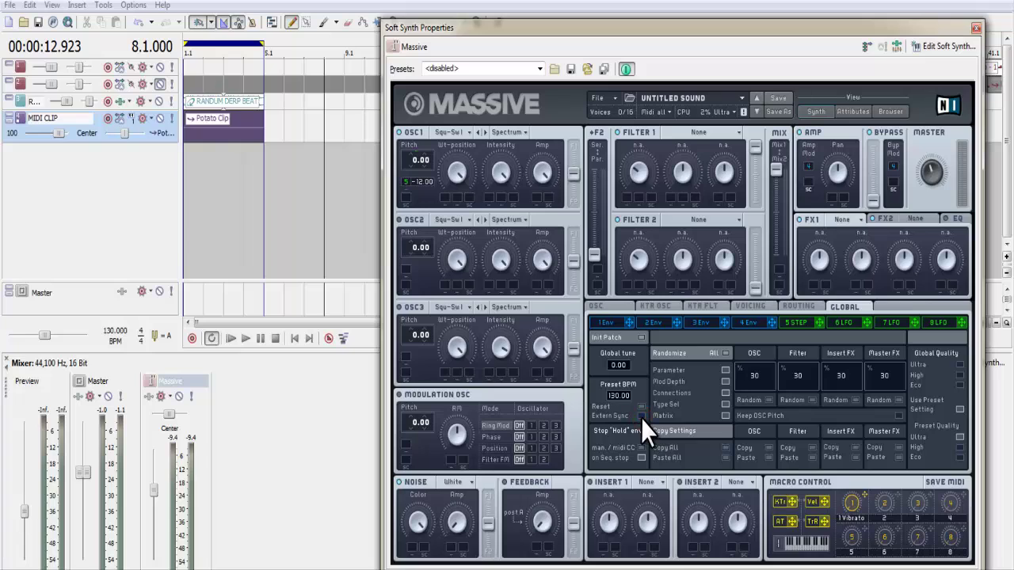
left_click(244, 337)
left_click(232, 338)
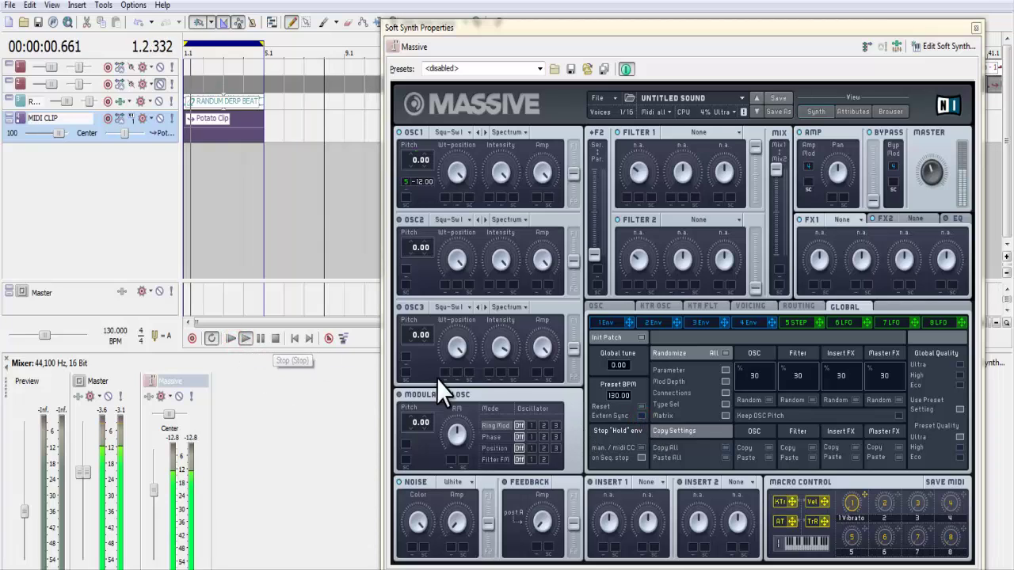
left_click(641, 408)
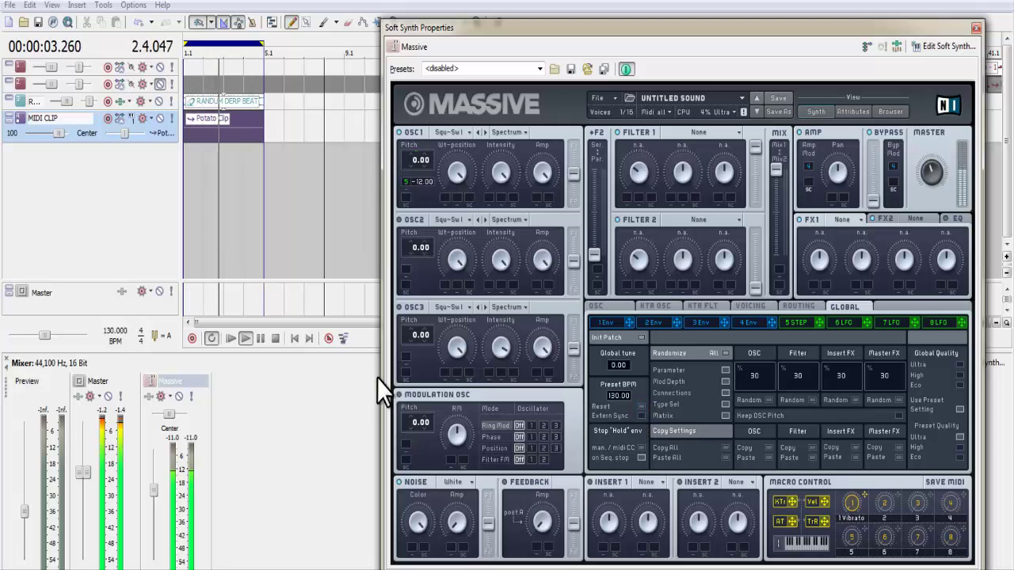
left_click(277, 342)
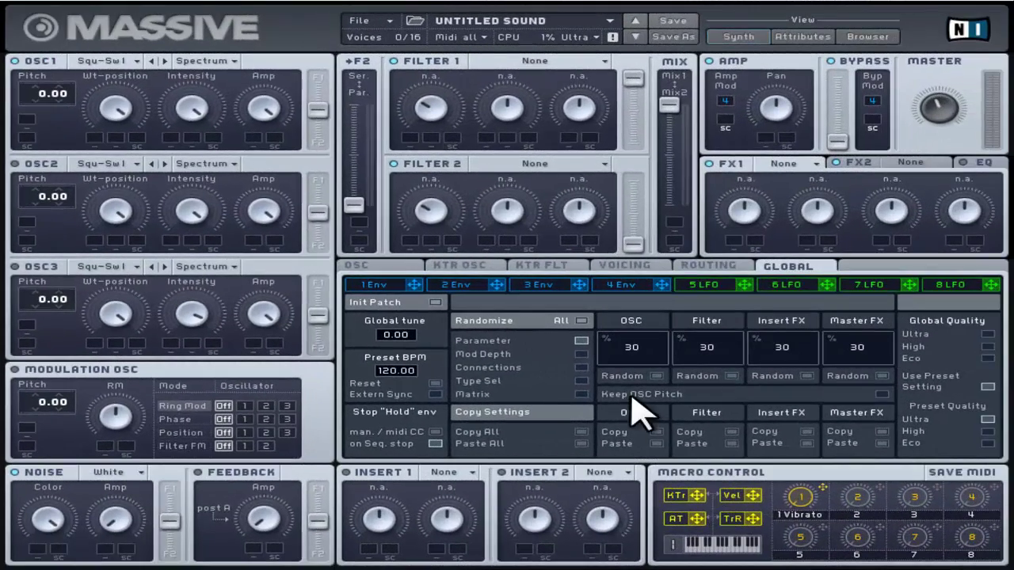
Step: Set randomization to Parameter and randomize the oscillator section several times at 30%
left_click(581, 340)
left_click(657, 378)
left_click(657, 379)
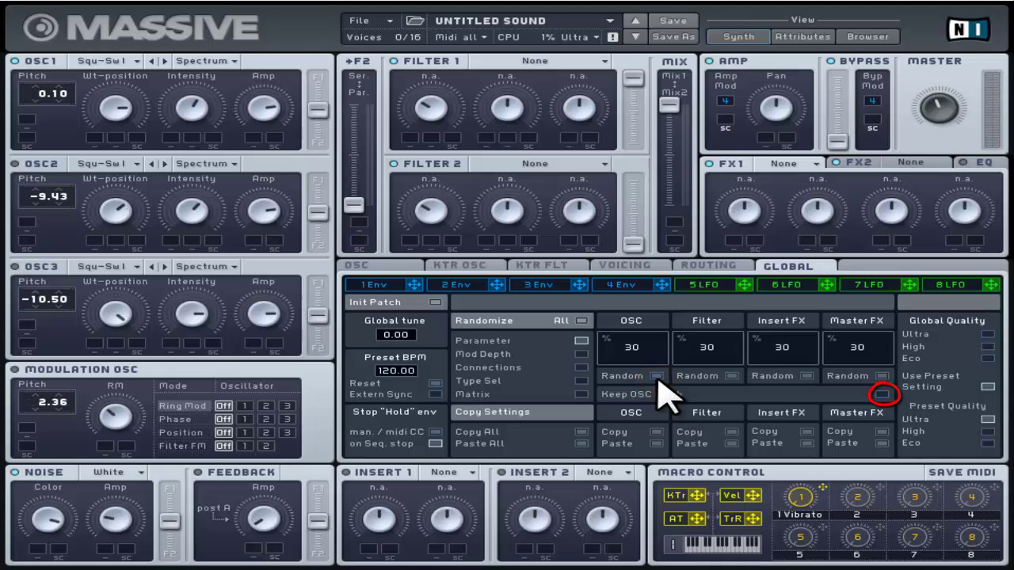
left_click(656, 377)
left_click(656, 377)
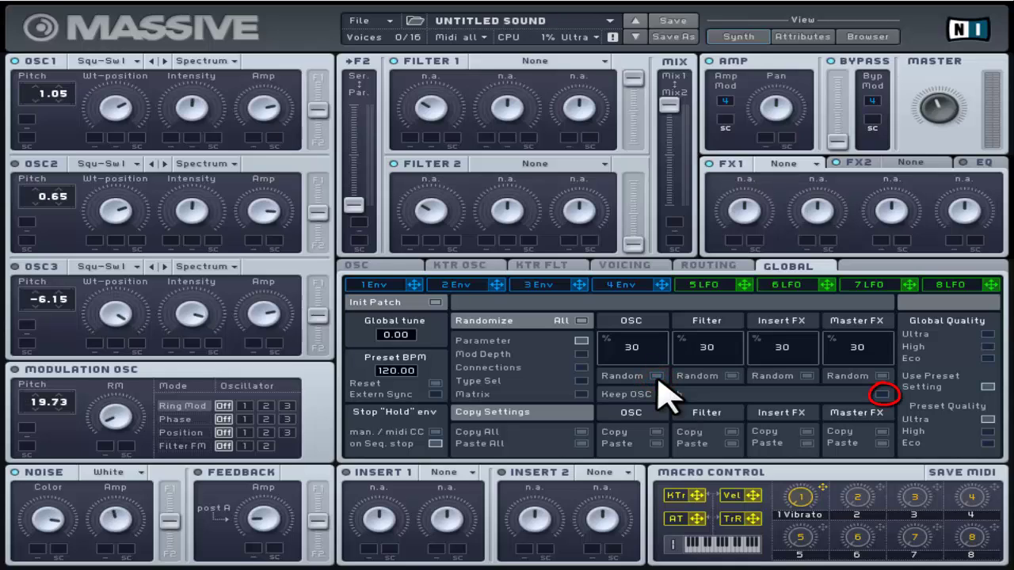
left_click(656, 377)
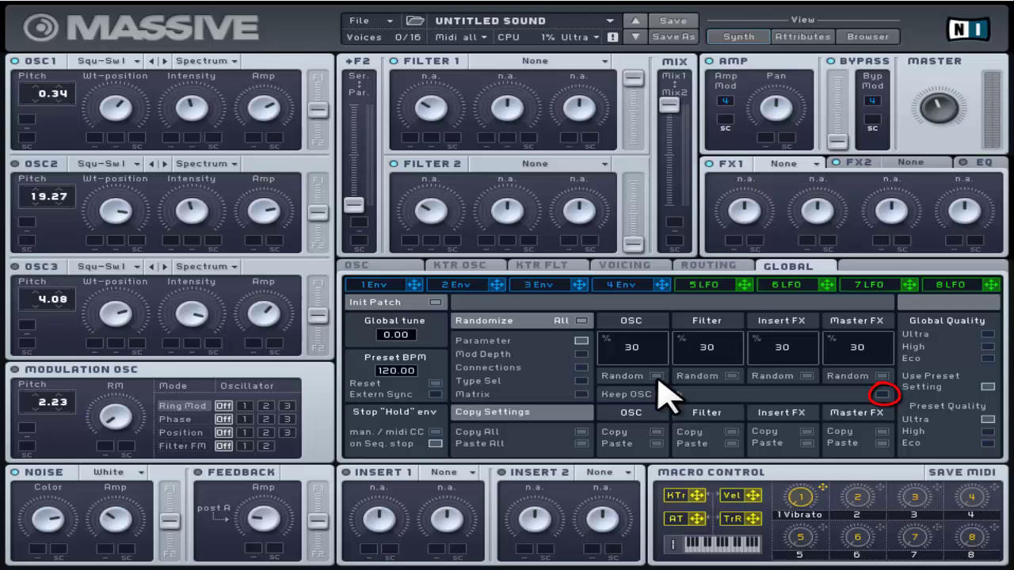
Step: Enable Keep OSC Pitch and randomize the oscillator parameters several more times
left_click(881, 394)
left_click(656, 377)
left_click(657, 377)
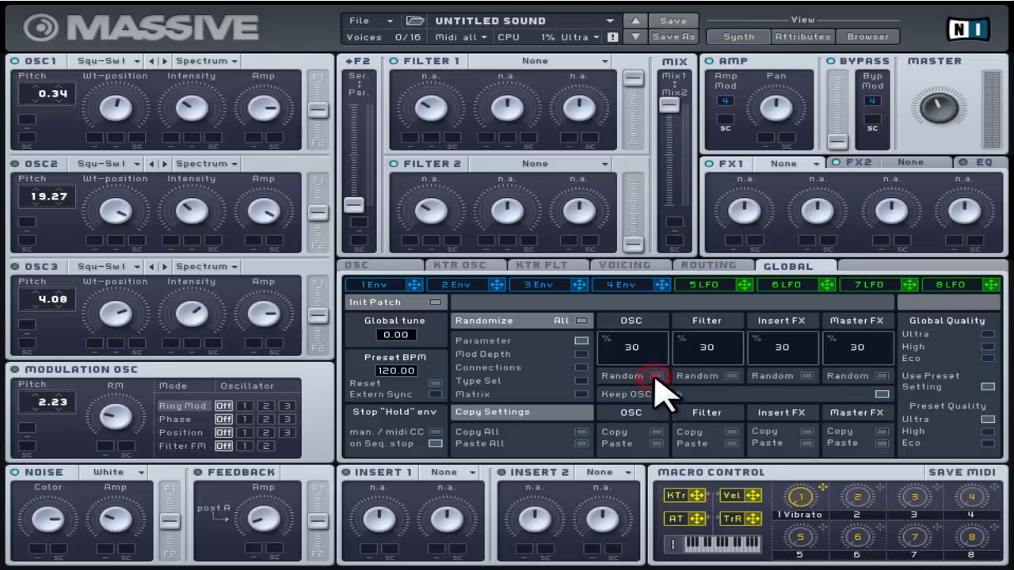
left_click(656, 377)
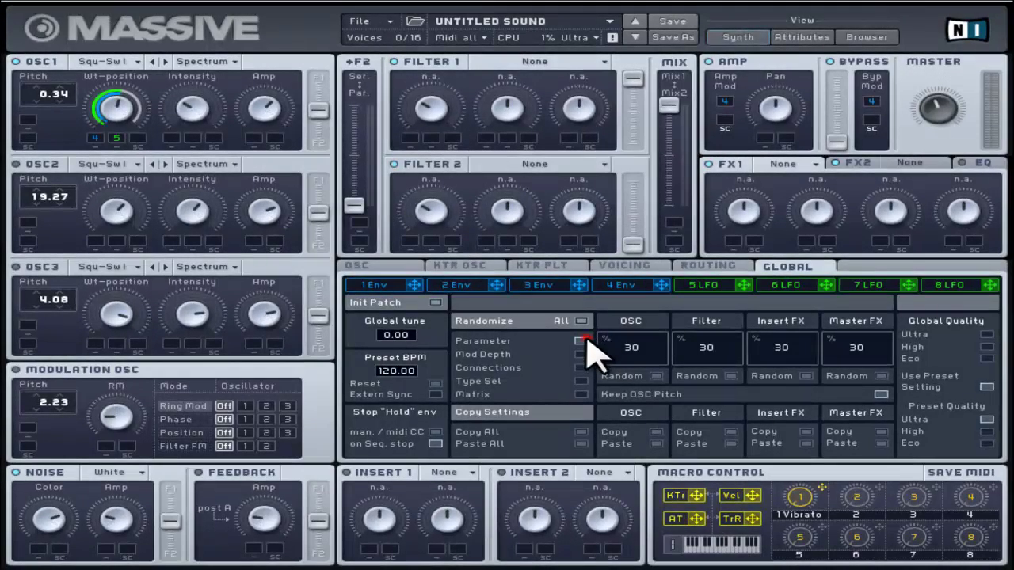
Step: Switch randomization from Parameter to Mod Depth and repeatedly randomize the oscillators' modulation depths at 30%
left_click(584, 341)
left_click(582, 354)
left_click(656, 377)
left_click(656, 377)
left_click(656, 377)
left_click(656, 377)
left_click(656, 377)
left_click(657, 377)
left_click(656, 377)
left_click(656, 377)
left_click(657, 377)
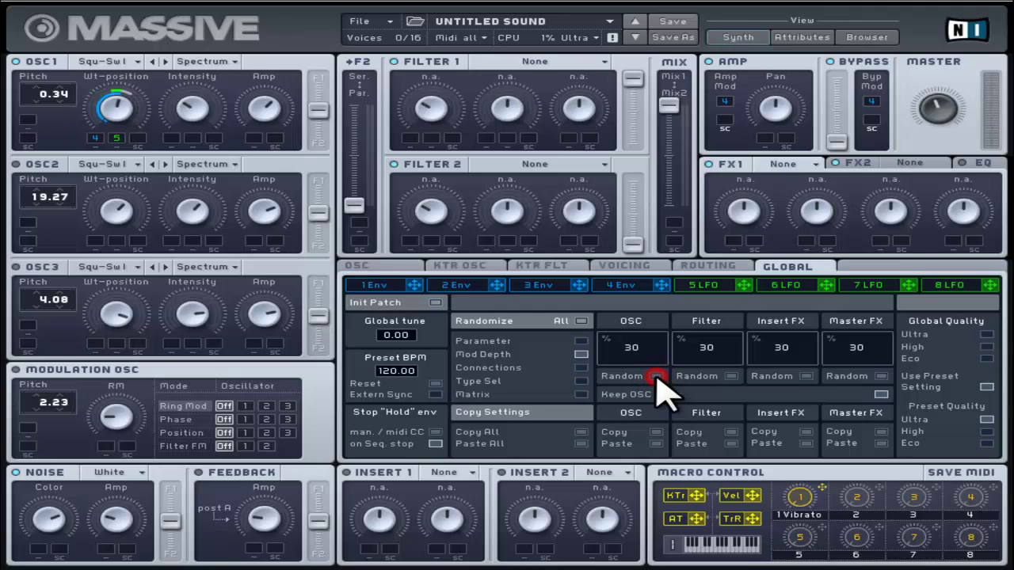
left_click(657, 377)
left_click(657, 377)
left_click(657, 376)
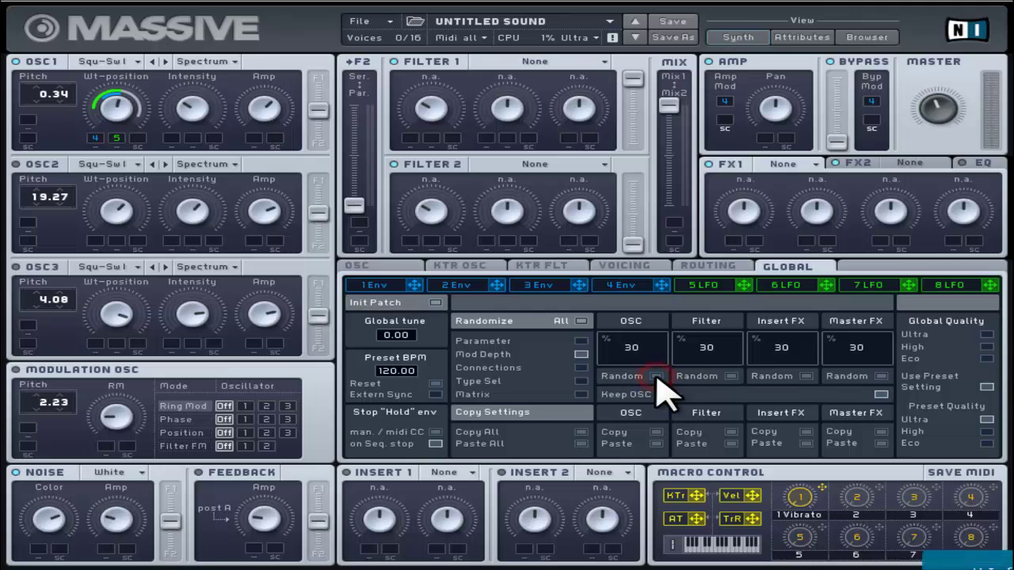
left_click(656, 377)
left_click(657, 377)
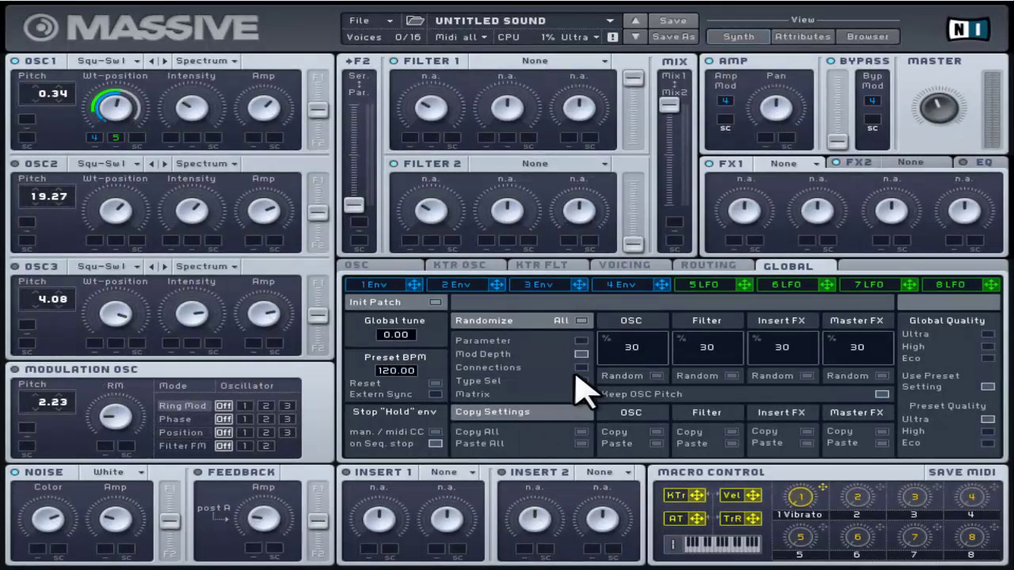
Step: Switch randomization from Mod Depth to Connections and repeatedly randomize the oscillator section's modulation sources
left_click(580, 369)
left_click(581, 354)
left_click(657, 376)
left_click(657, 376)
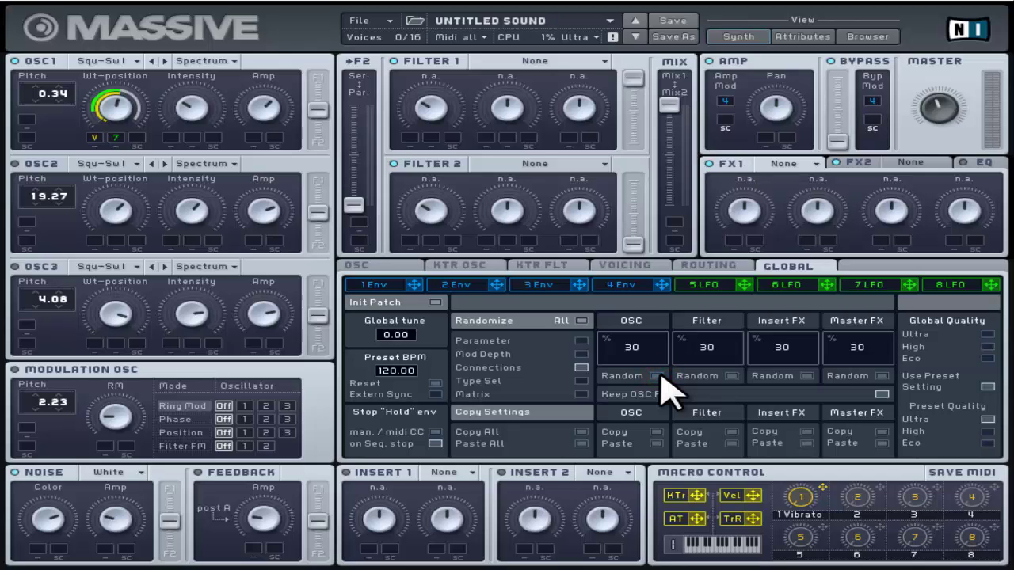
left_click(659, 377)
left_click(659, 377)
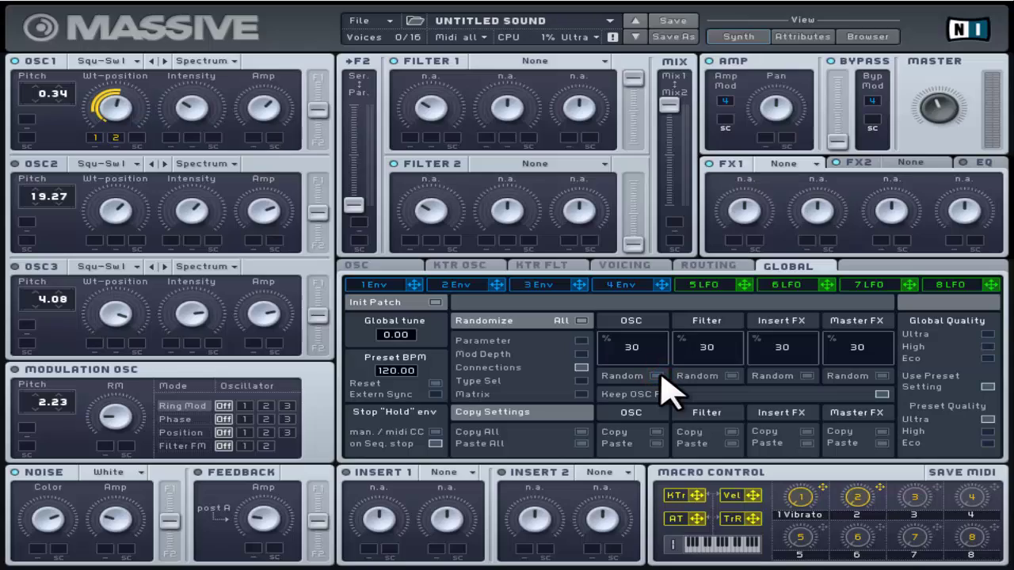
left_click(659, 377)
left_click(659, 377)
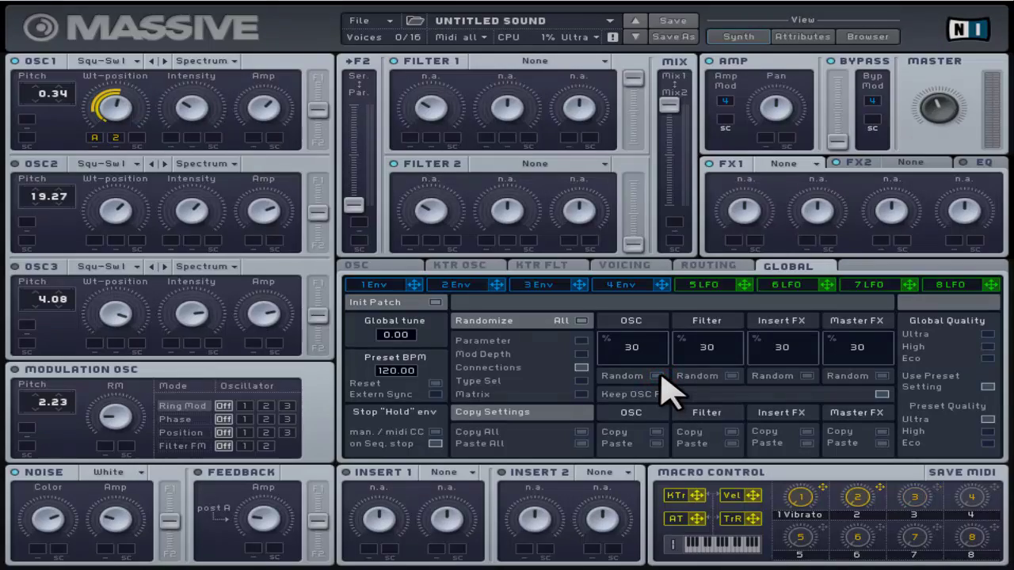
left_click(659, 377)
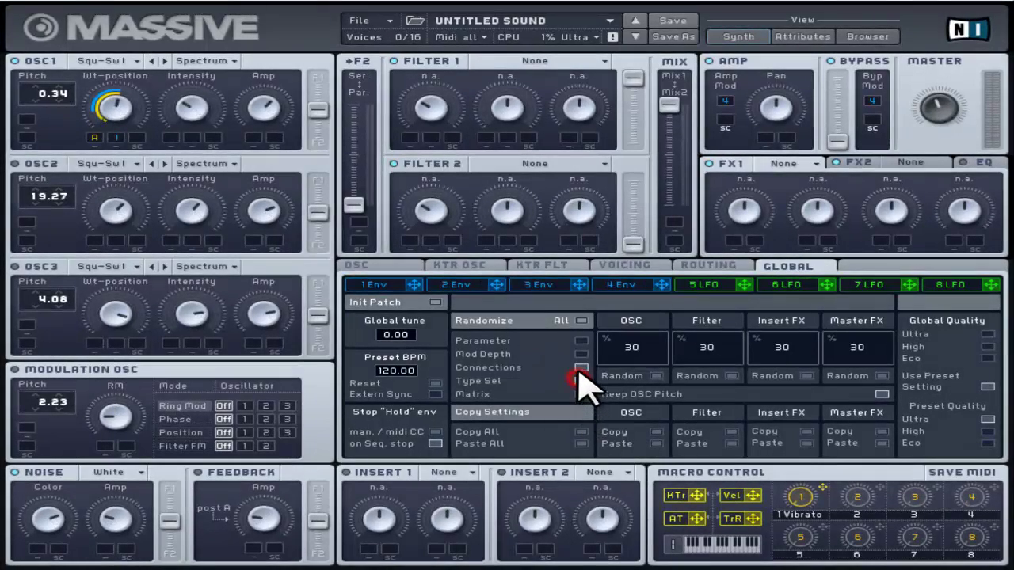
Step: Switch randomization to Type Sel and repeatedly randomize the oscillators' wavetables and noise type
left_click(581, 380)
left_click(656, 376)
left_click(657, 376)
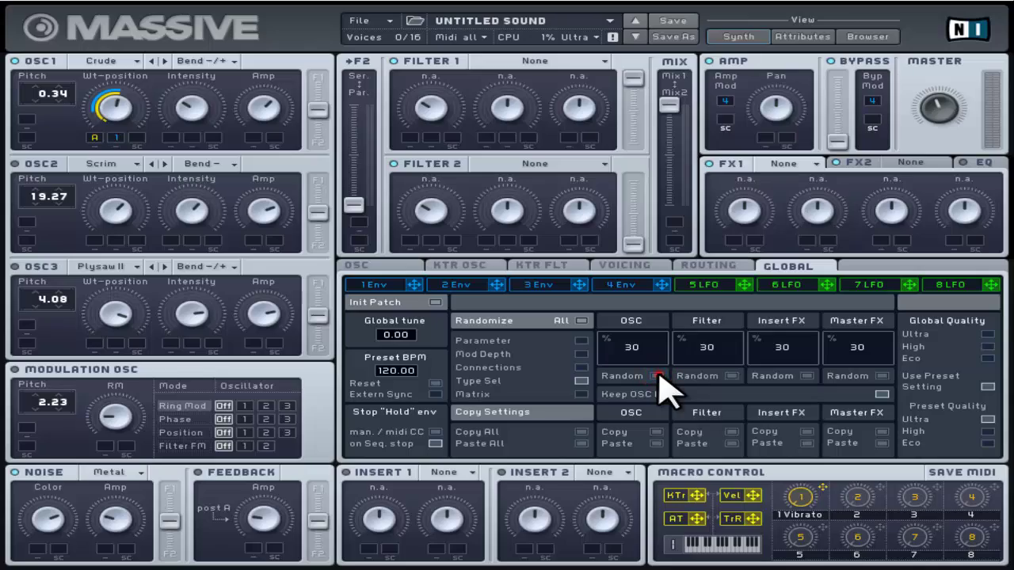
left_click(656, 376)
left_click(657, 375)
left_click(656, 376)
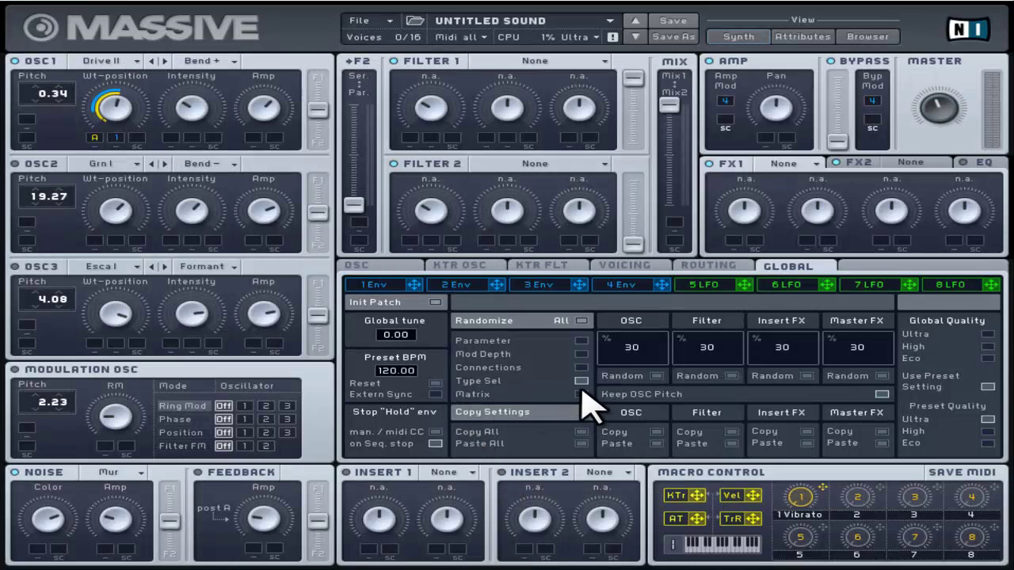
Step: Switch randomization from Type Sel to Matrix and randomize the Modulation OSC routing several times
left_click(581, 381)
left_click(582, 393)
left_click(656, 375)
left_click(656, 376)
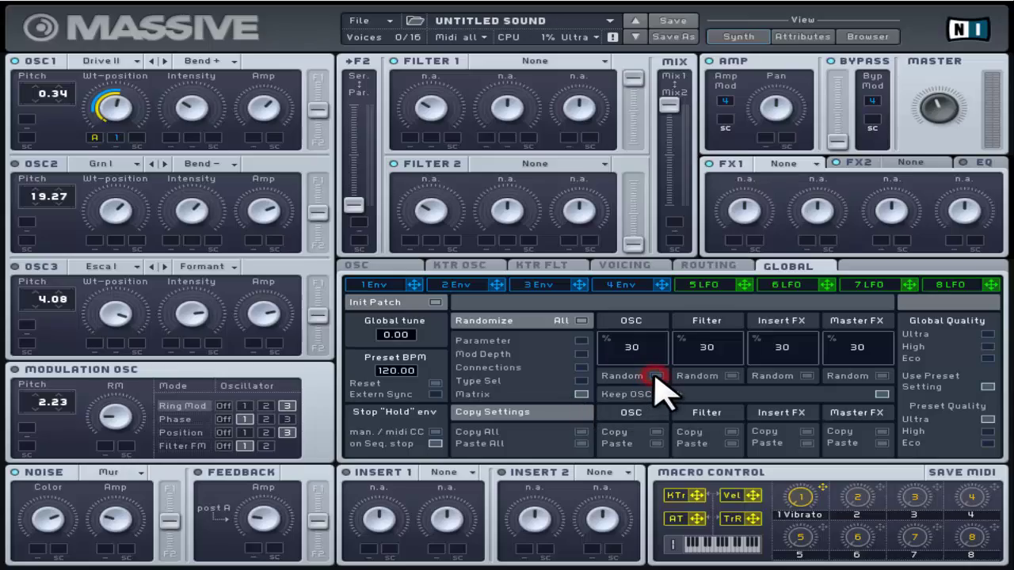
left_click(655, 375)
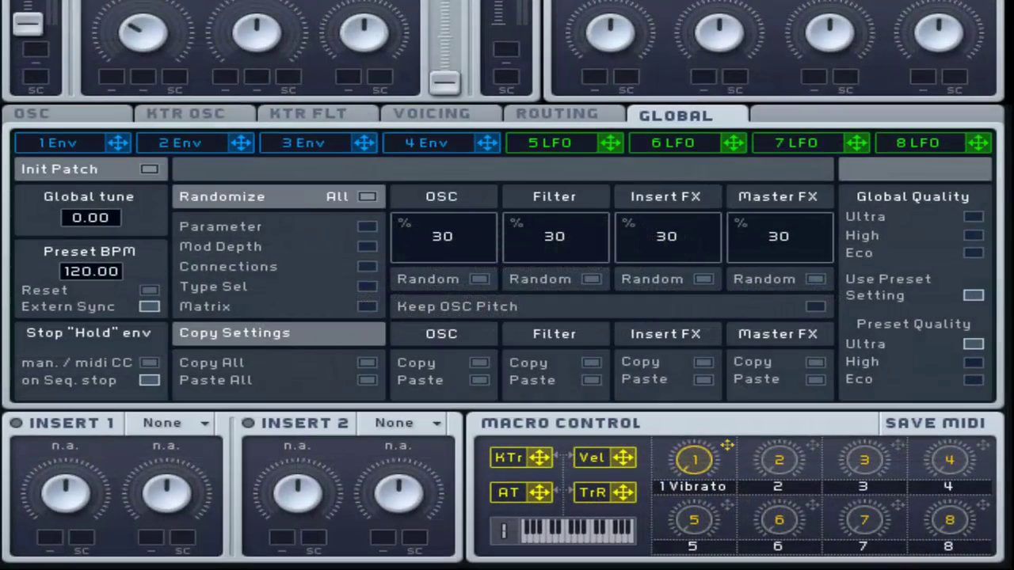
left_click(367, 195)
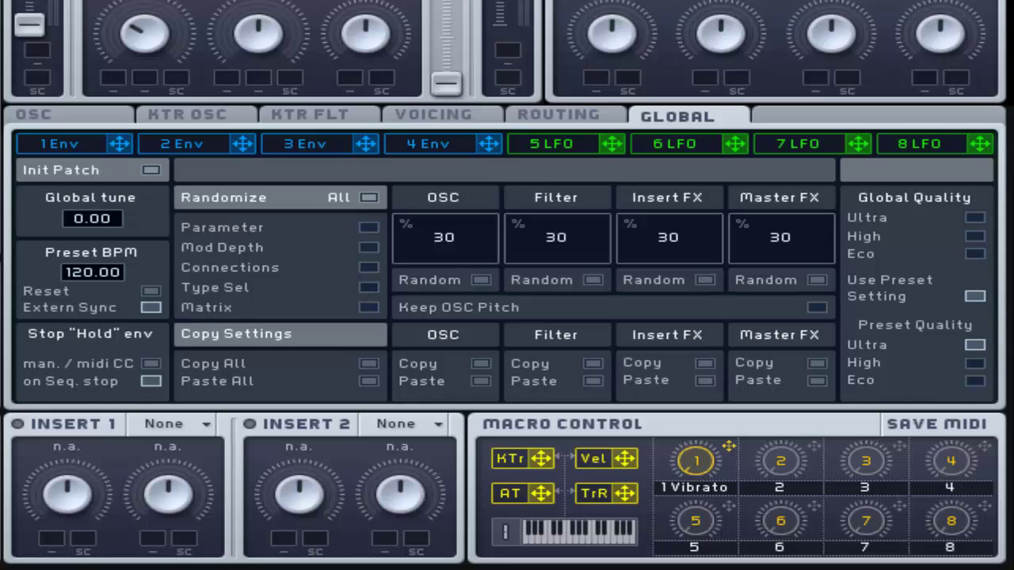
left_click(481, 280)
left_click(593, 279)
left_click(704, 280)
left_click(816, 279)
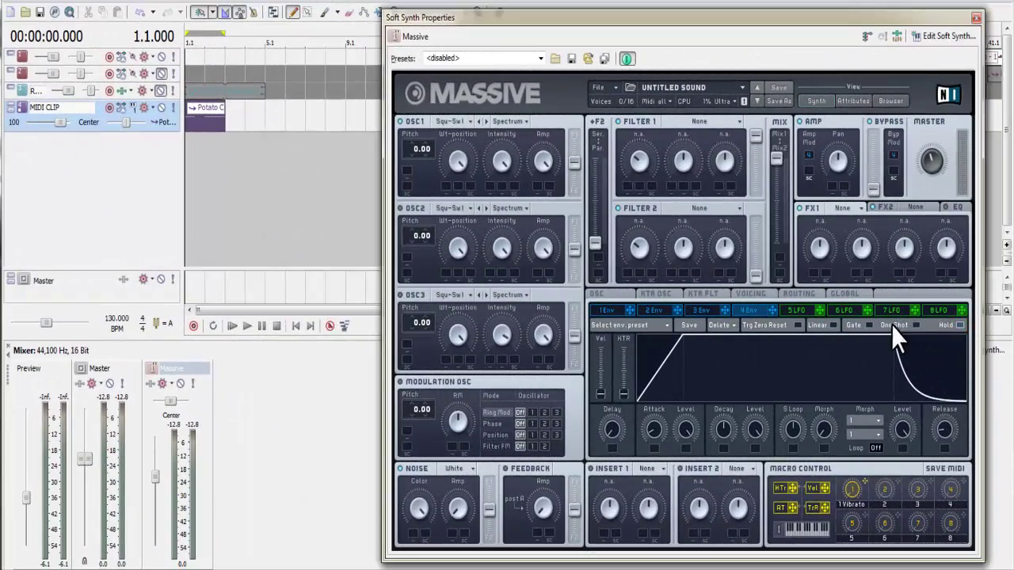
Step: In the Global settings, trigger the man. / midi CC stop for held envelopes while the clip plays, and stop playback
left_click(841, 294)
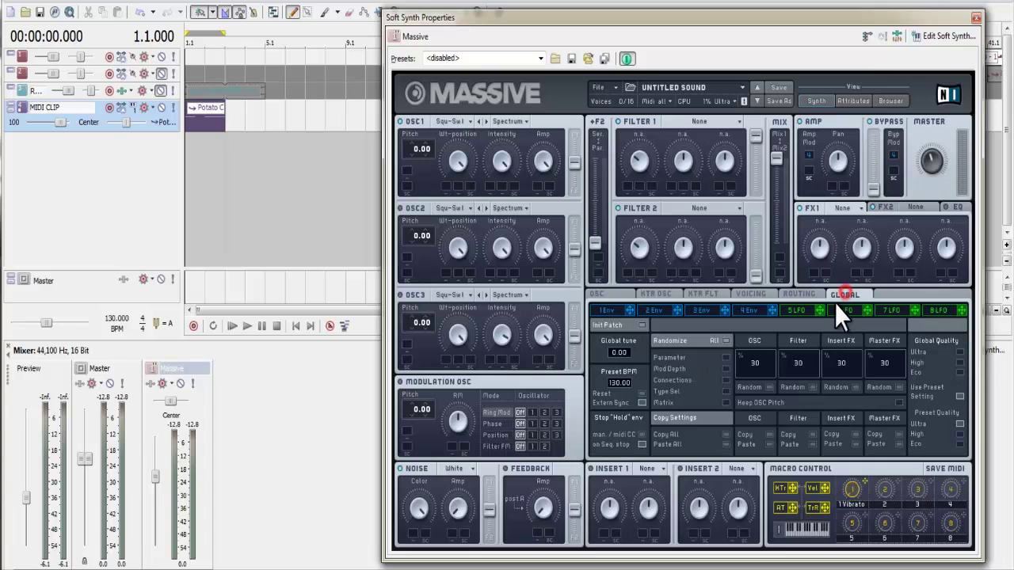
left_click(248, 330)
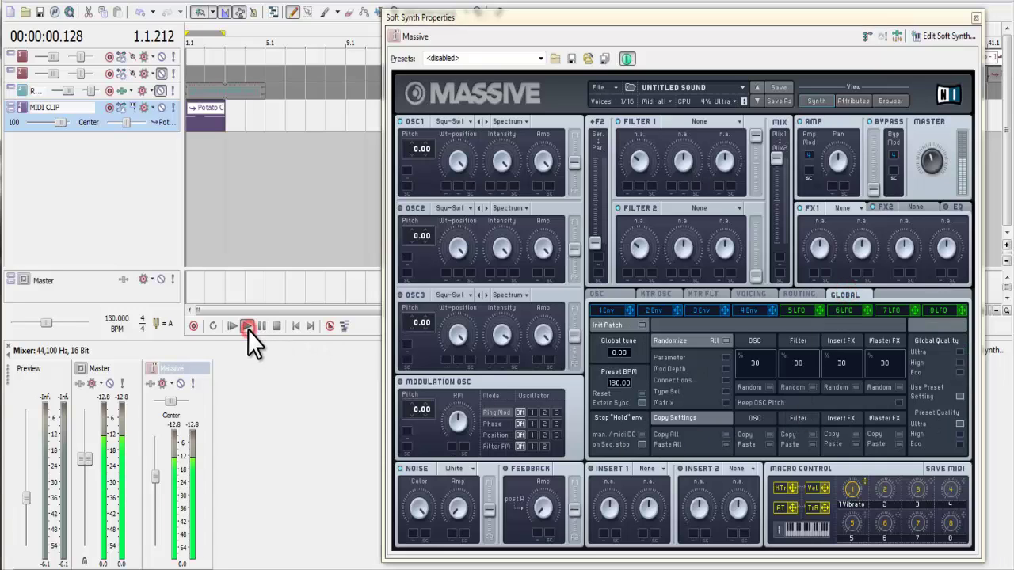
left_click(642, 435)
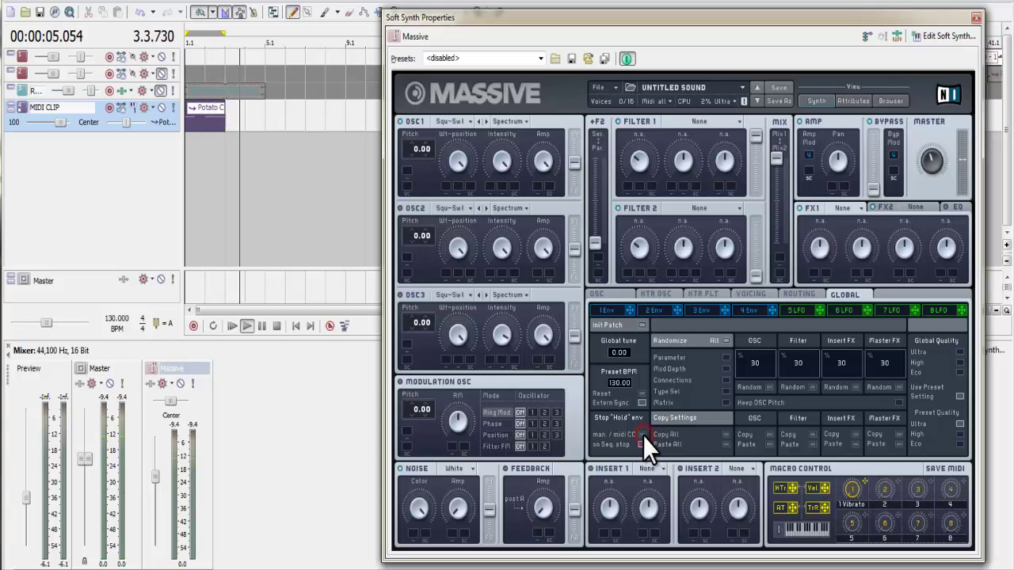
left_click(276, 325)
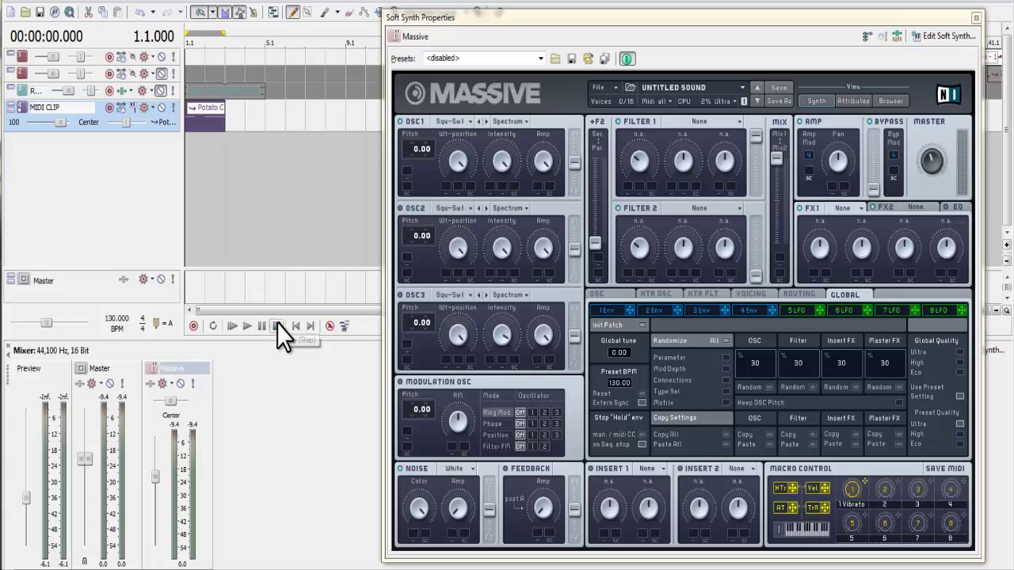
Step: Play the clip and stop it twice to test stopping the held envelope on sequencer stop
left_click(230, 325)
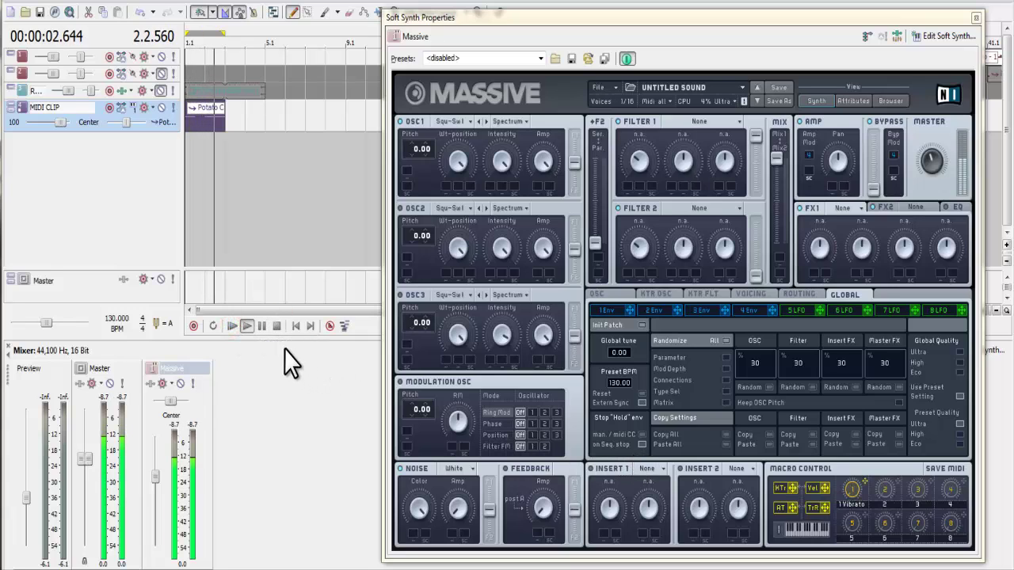
left_click(276, 326)
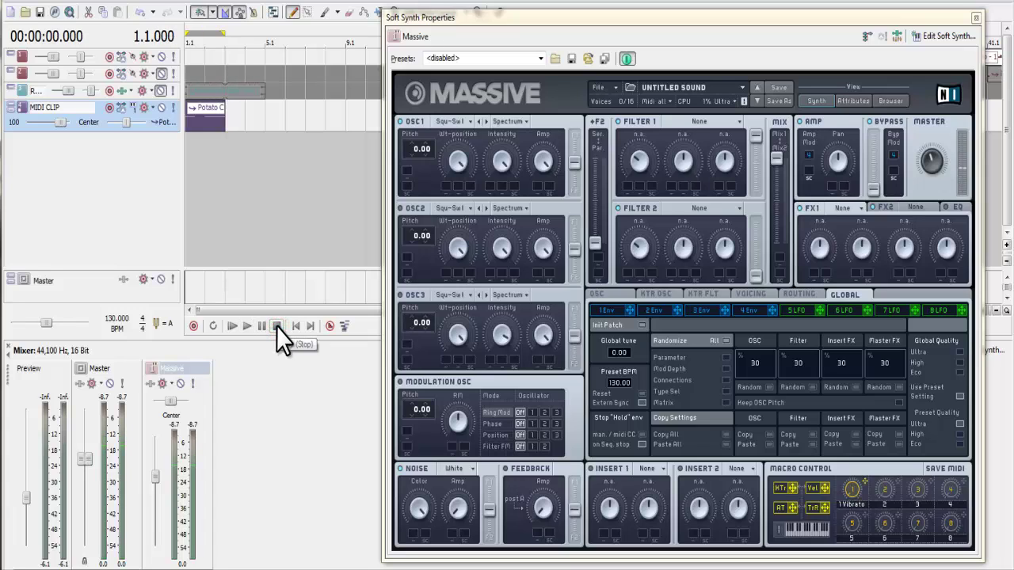
left_click(249, 325)
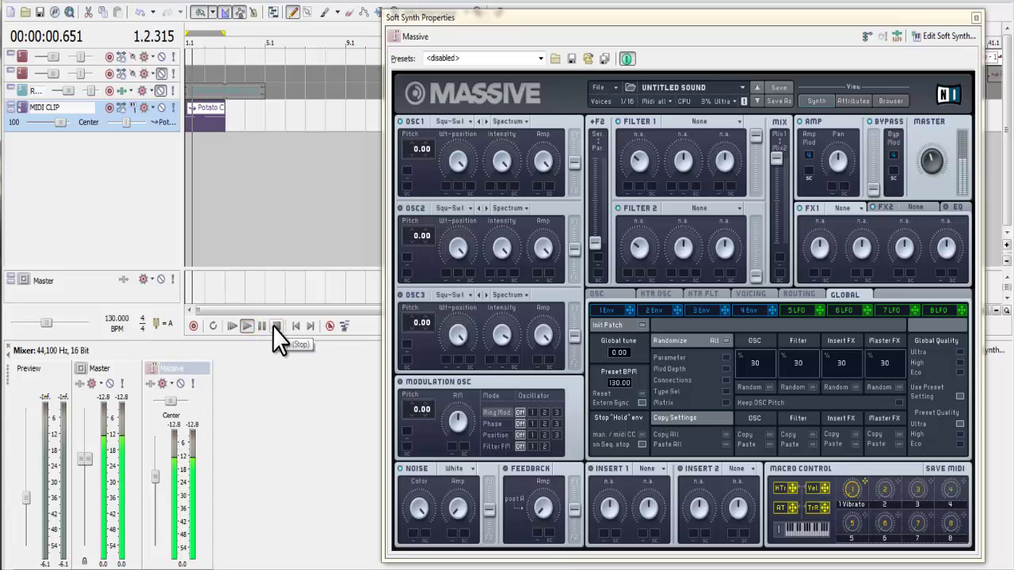
left_click(274, 326)
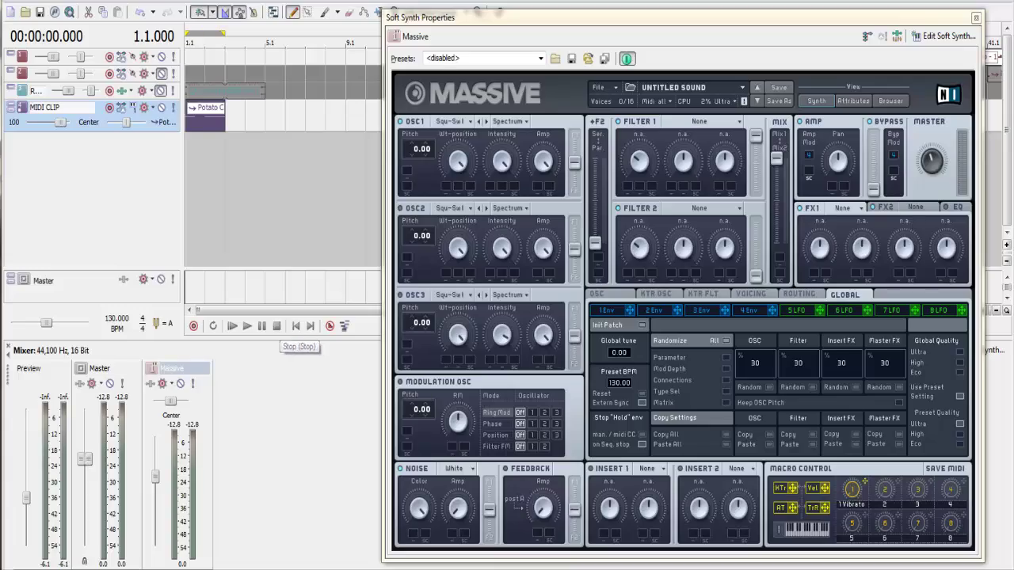